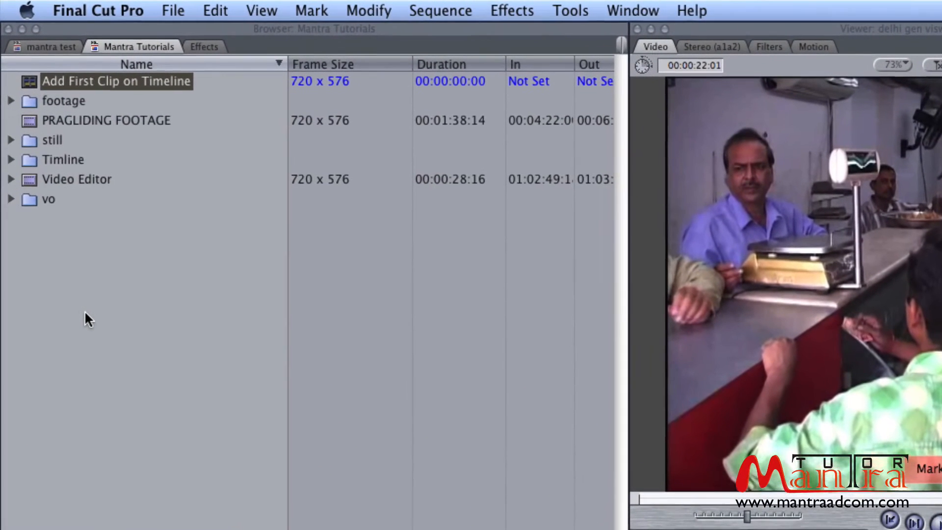
Step: Create a new sequence in the Mantra Tutorials project and keep its default name
right_click(158, 298)
left_click(48, 271)
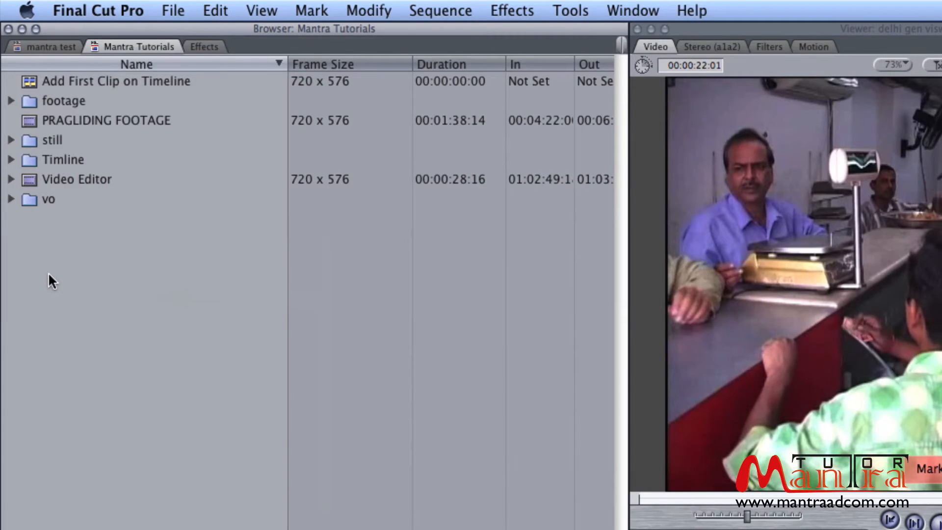
right_click(199, 203)
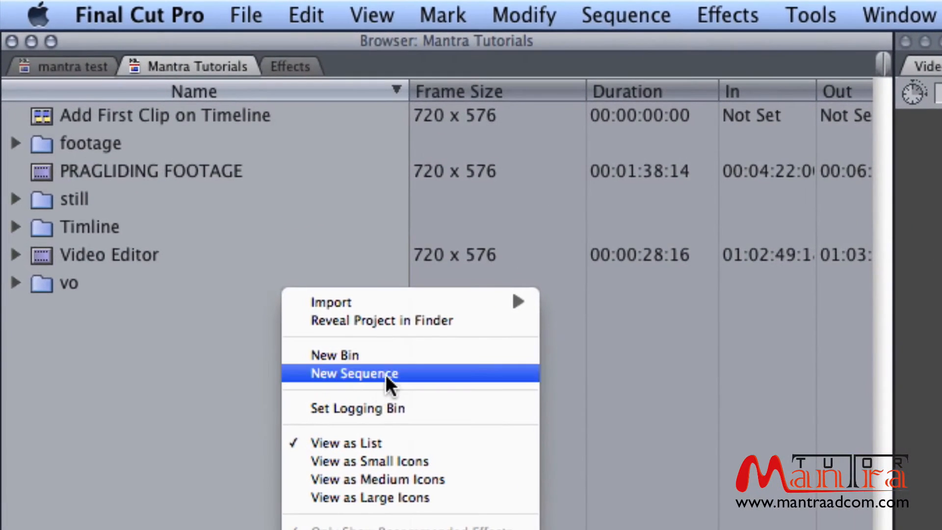
left_click(389, 373)
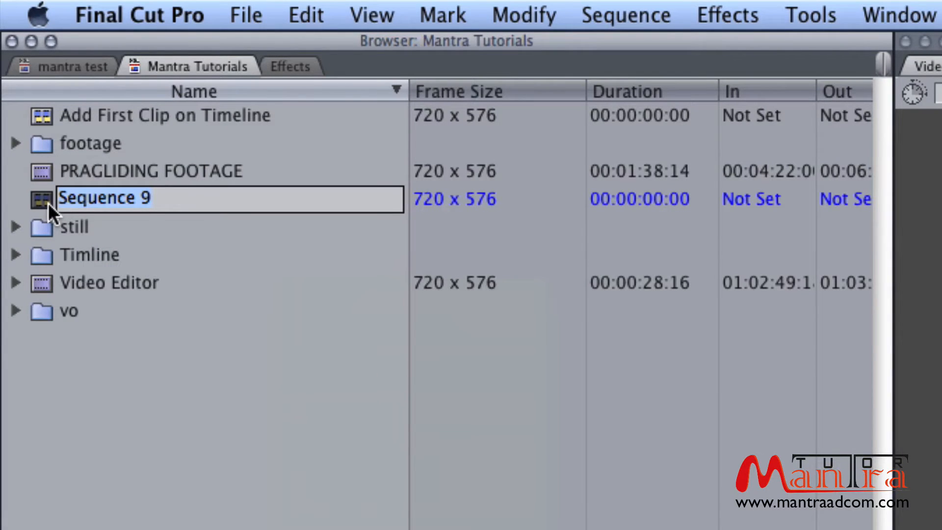
left_click(226, 444)
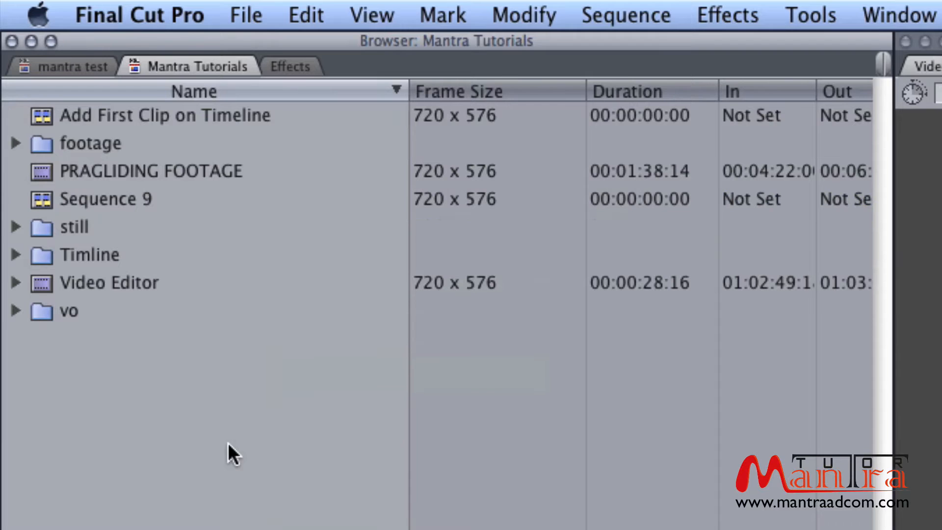
left_click(257, 16)
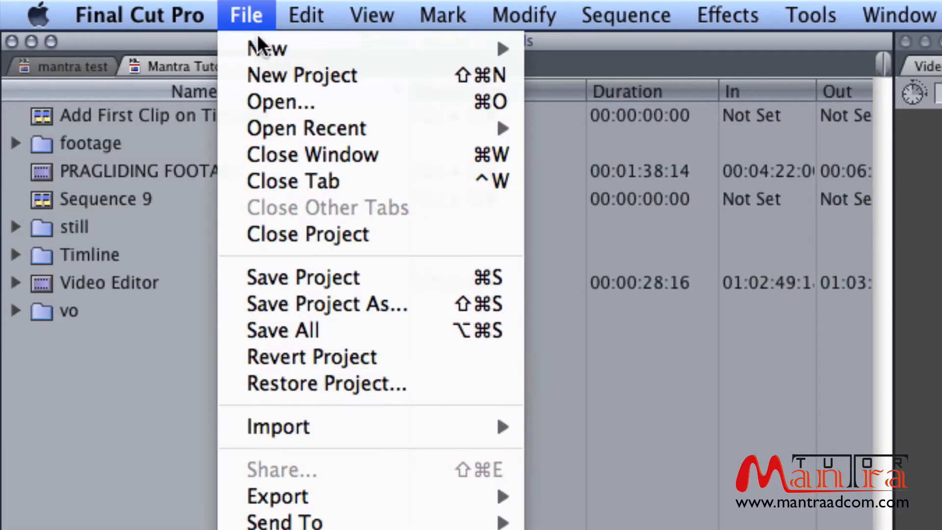
mouse_move(261, 46)
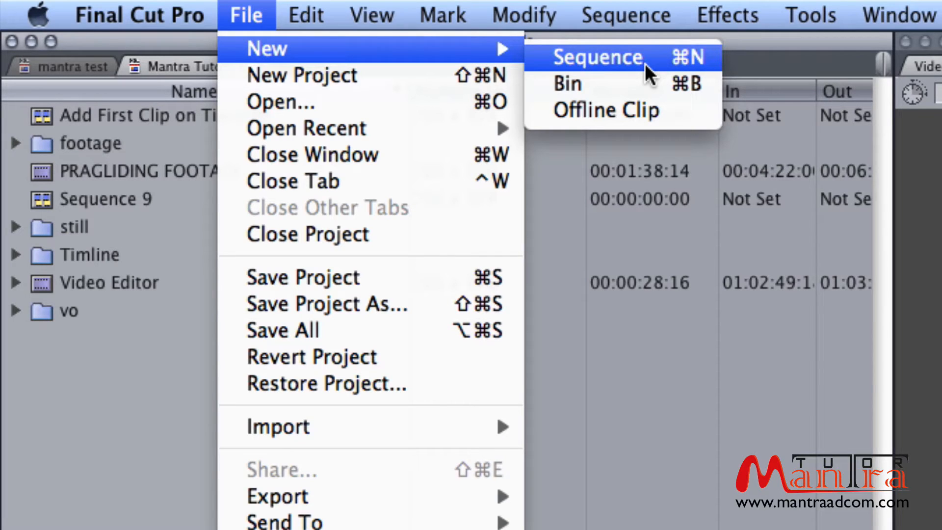
left_click(102, 463)
Step: Open the Add First Clip on Timeline sequence and load the PRAGLIDING FOOTAGE clip into the Viewer
double_click(63, 117)
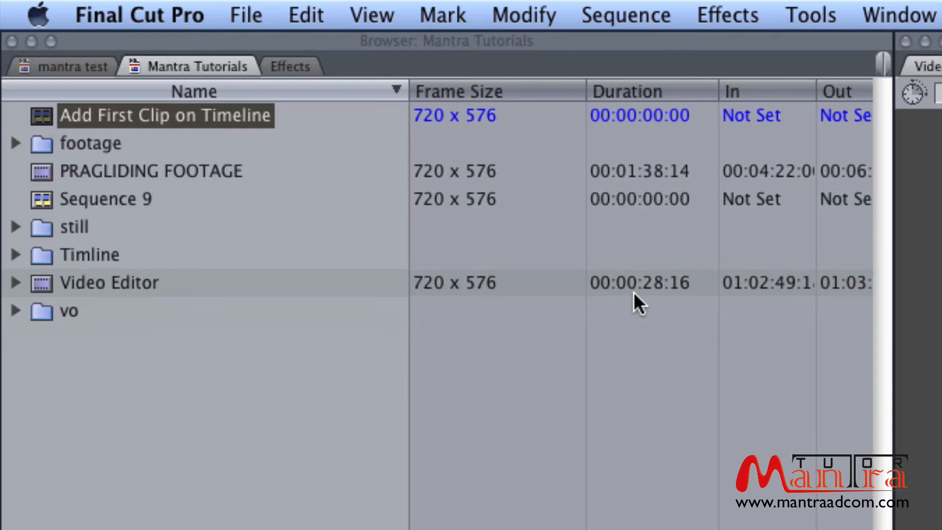
double_click(154, 168)
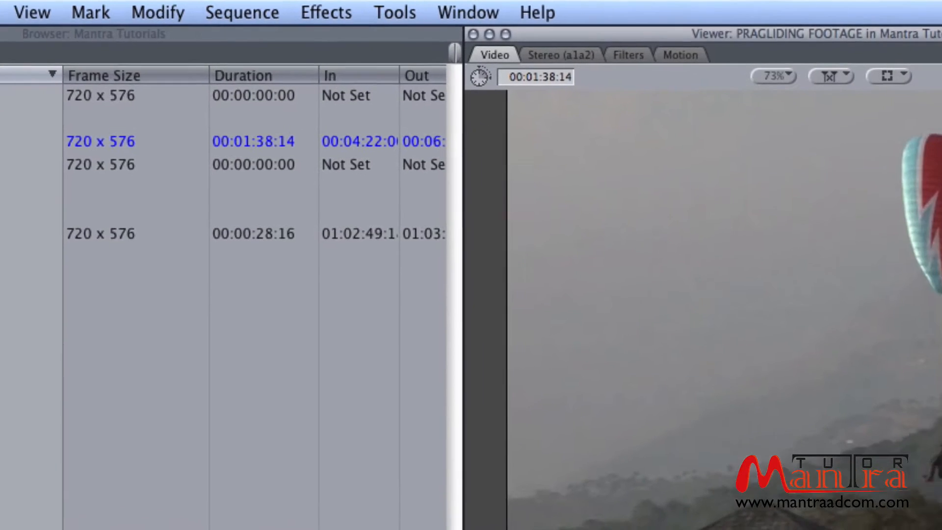
Step: Find the white and yellow paraglider shot in PRAGLIDING FOOTAGE and mark In at about 00:02:22 and Out at 00:02:25:05
left_click_drag(292, 517, 236, 510)
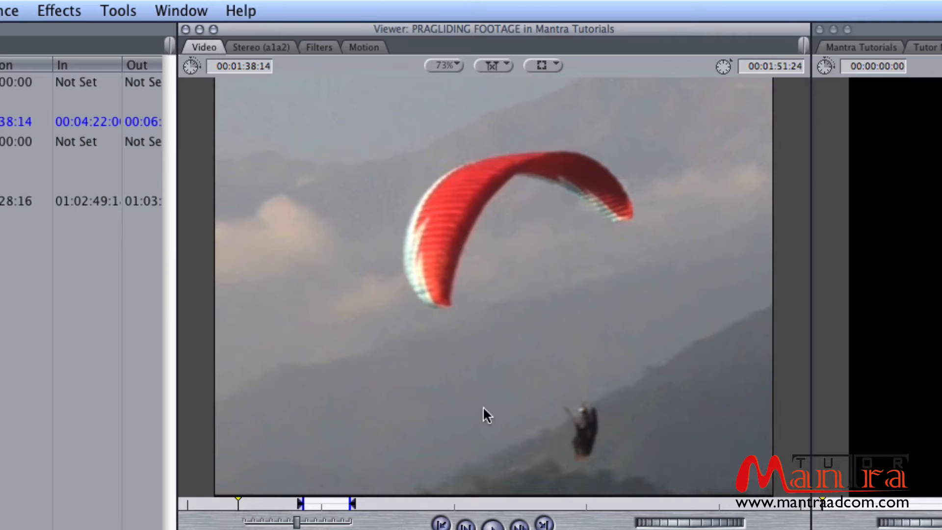
left_click(256, 510)
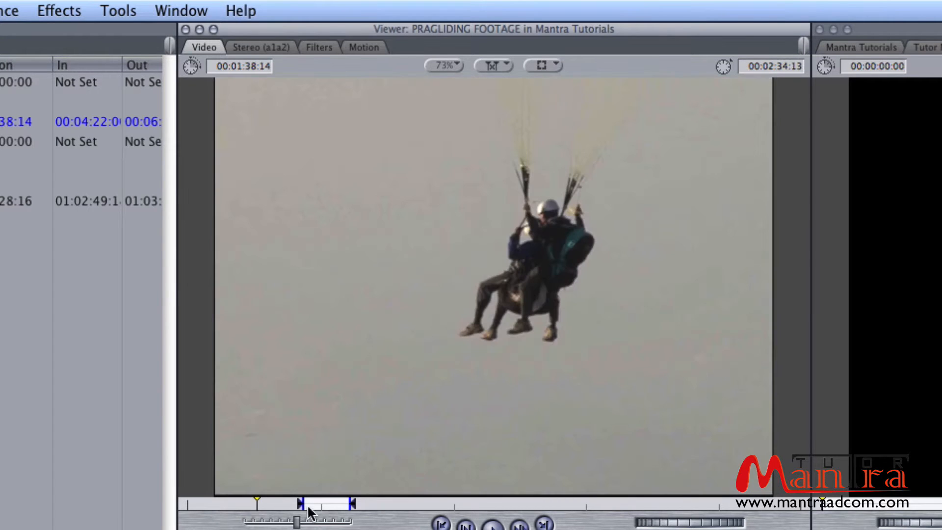
key("shift+Left")
key("shift+Left")
key("shift+Left")
key("shift+Left")
key("shift+Left")
key("shift+Left")
key("shift+Left")
key("shift+Left")
key("shift+Left")
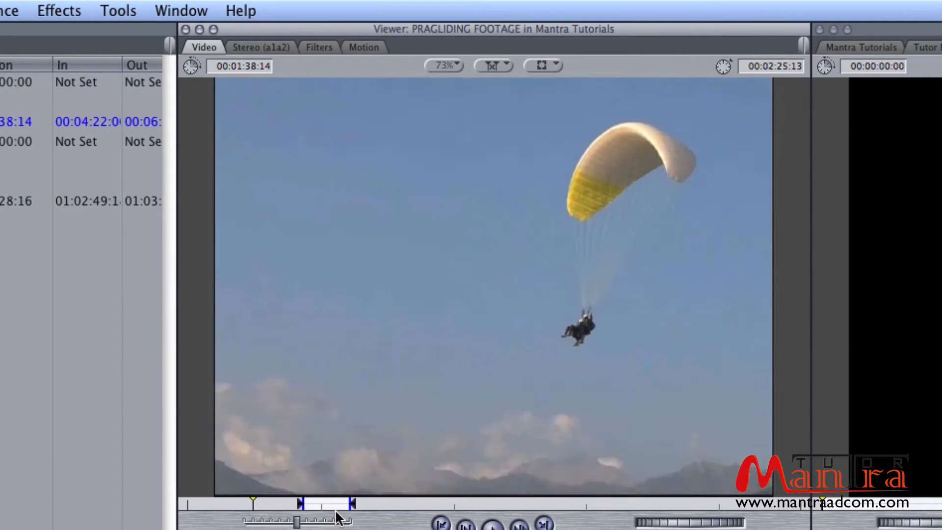
key("shift+Left")
key("shift+Left")
key("shift+Left")
key("shift+Left")
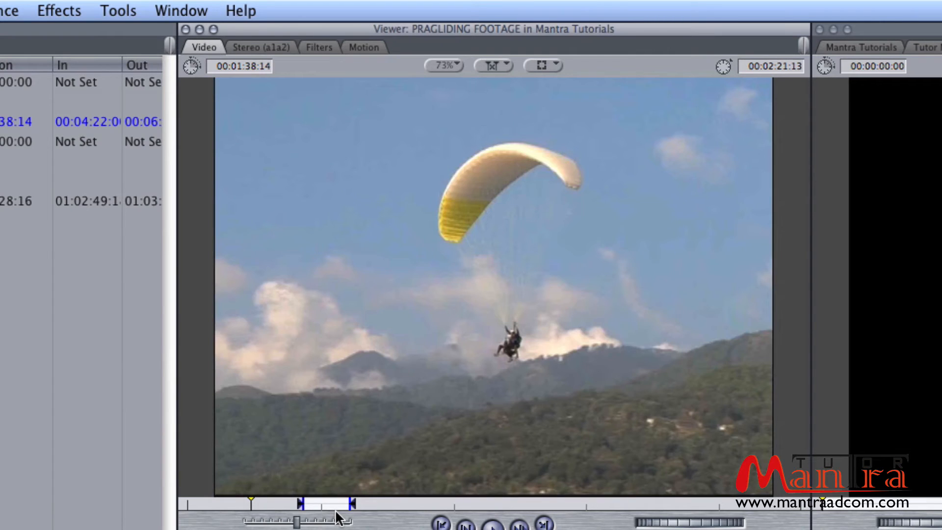
key("space")
key("i")
key("i")
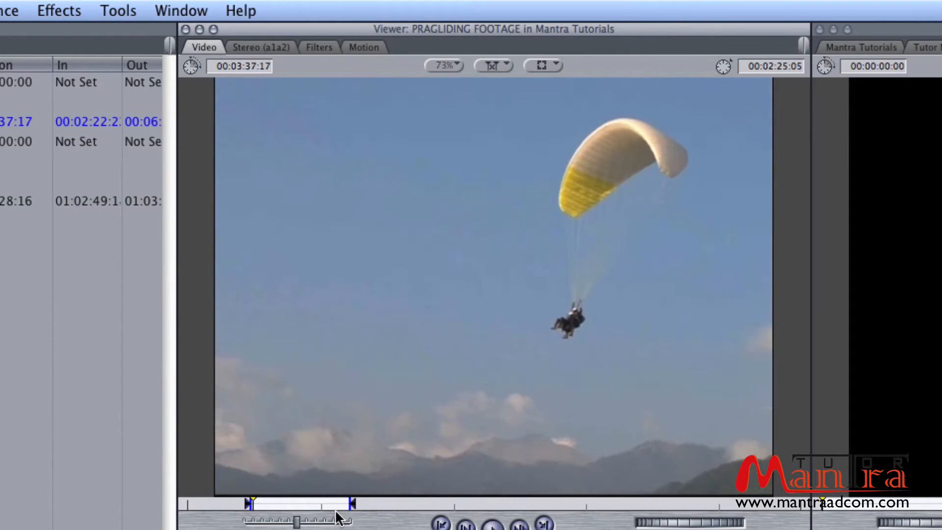
key("o")
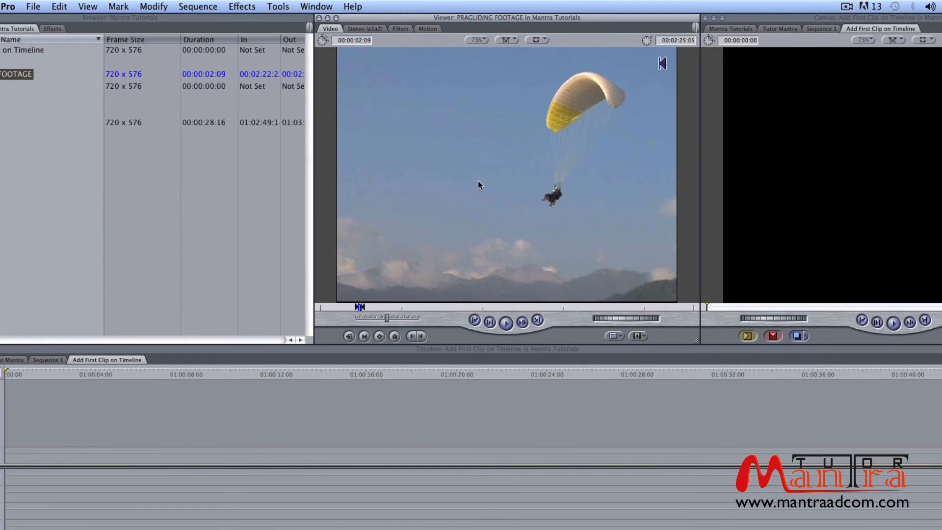
Step: Place the marked segment on the timeline at 01:00:03:17 and add it again directly after the placed clip
left_click_drag(477, 172, 95, 448)
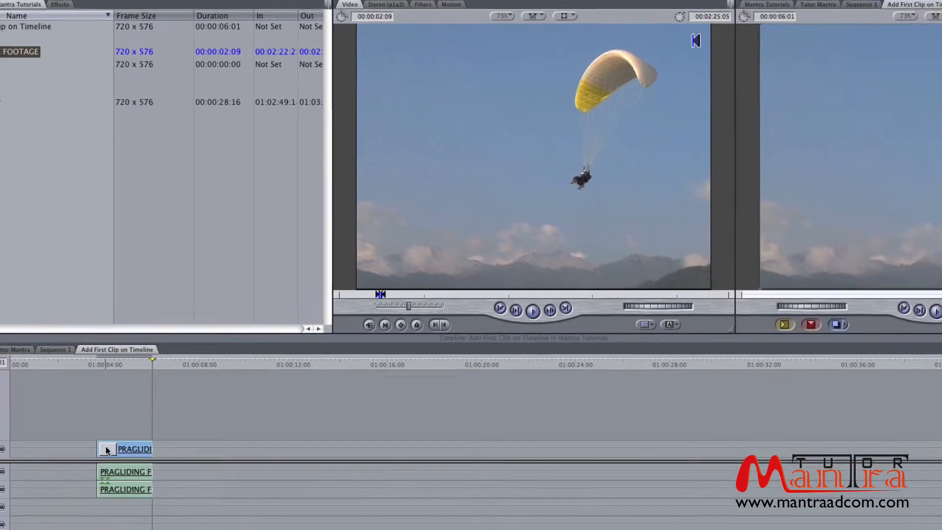
left_click(147, 308)
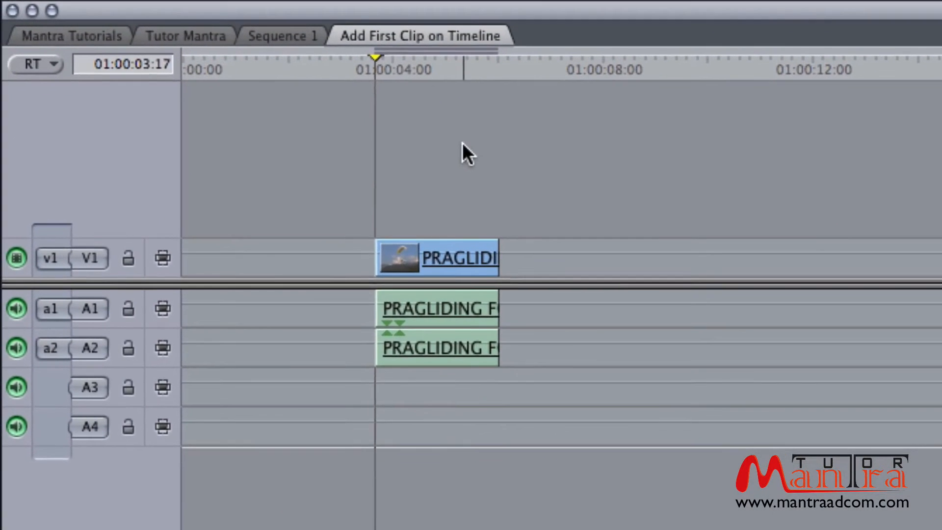
left_click_drag(462, 143, 454, 249)
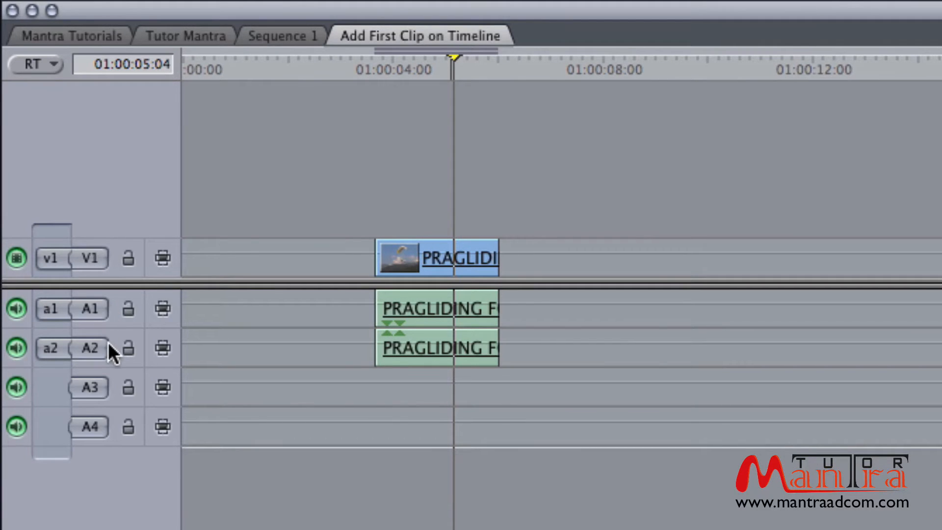
left_click(498, 69)
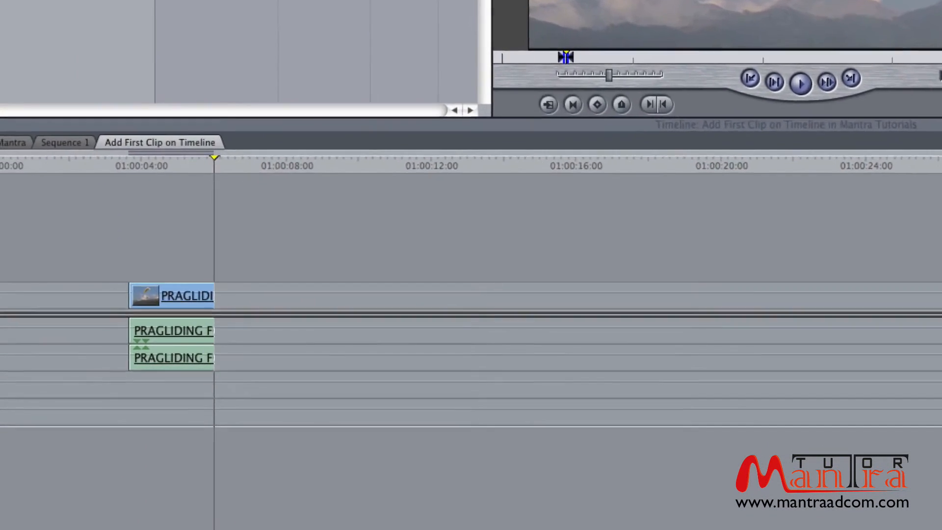
left_click(784, 183)
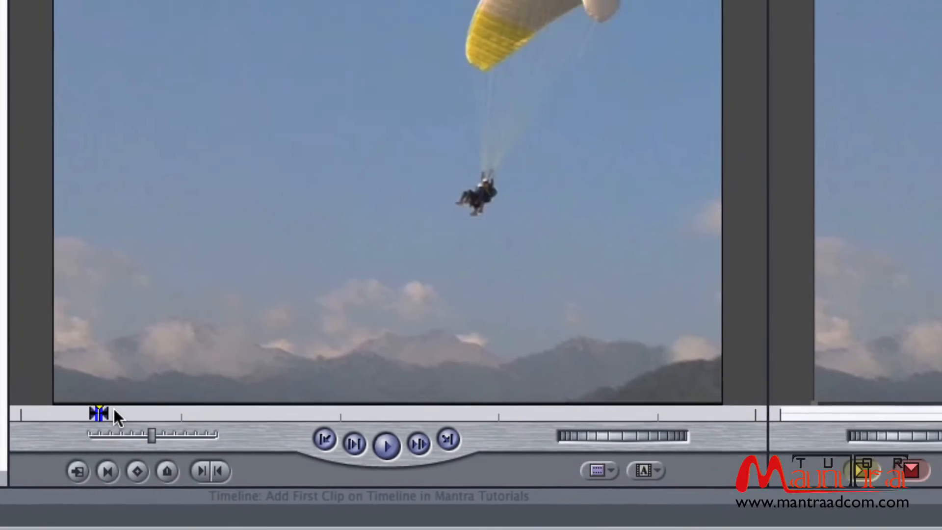
Step: Mark a take-off field segment further into the footage and overwrite it onto the timeline directly after the existing clips
left_click(115, 409)
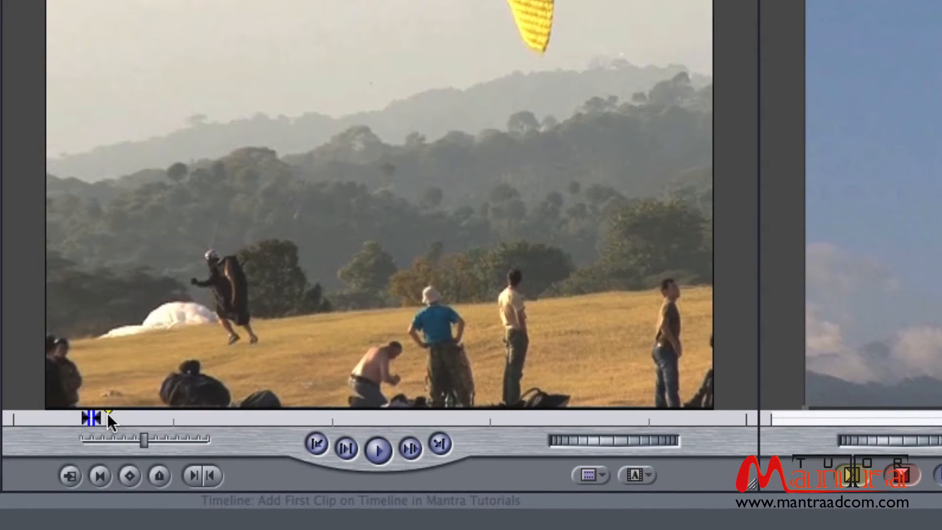
key("space")
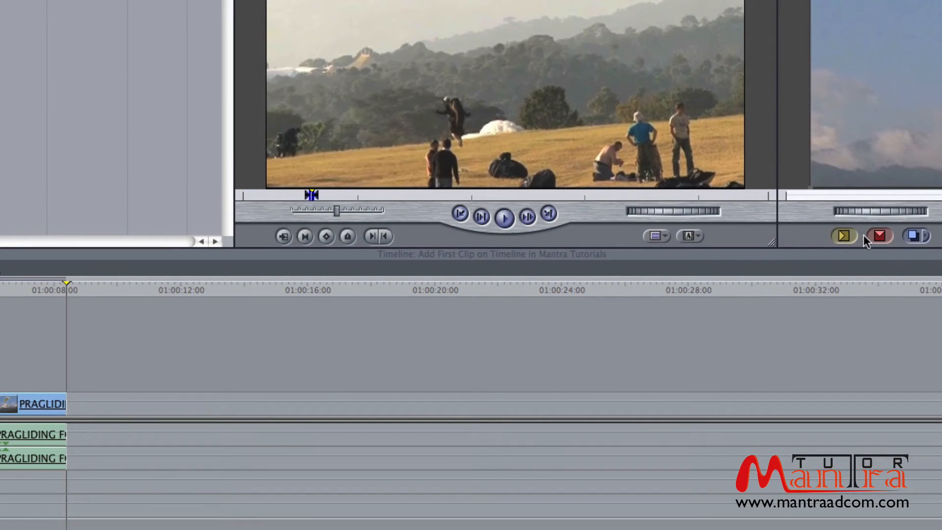
left_click(878, 236)
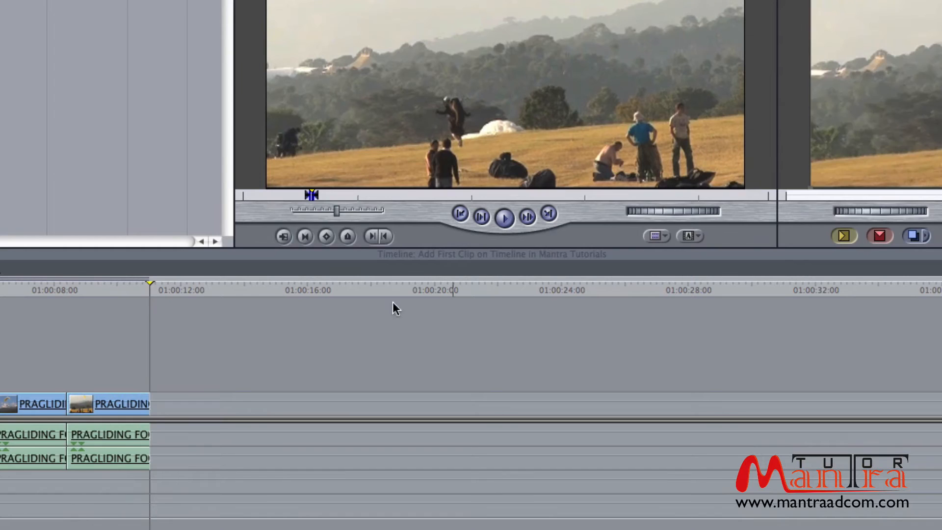
Step: Move the timeline playhead past the last clip to about 01:00:17:20 and insert the marked segment there
left_click(69, 290)
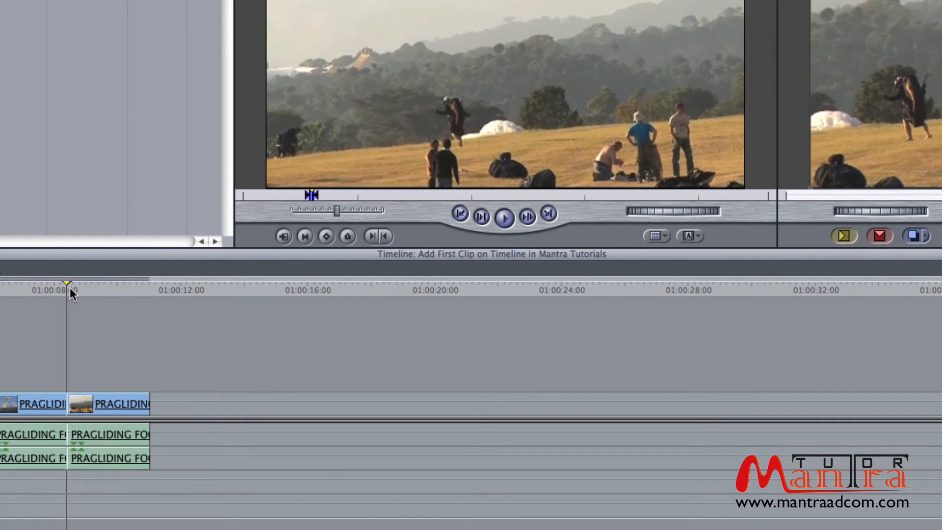
left_click(367, 289)
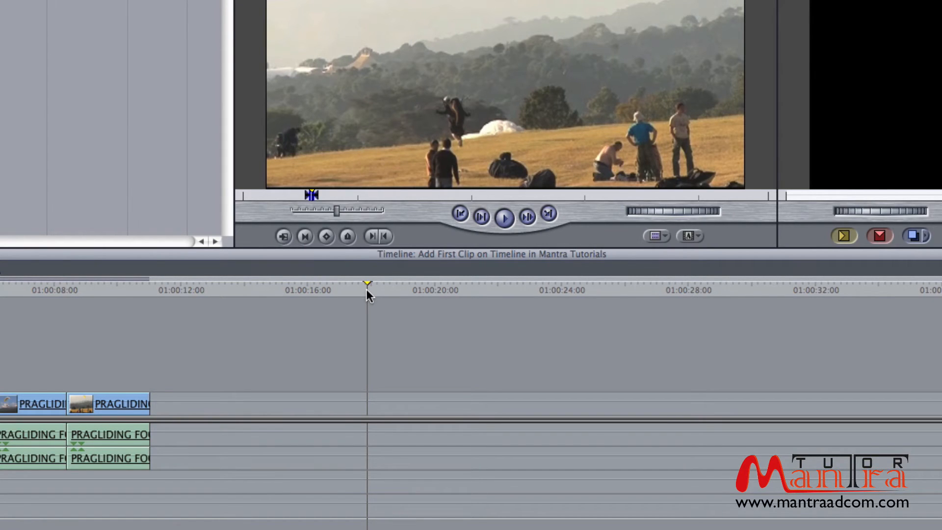
left_click(843, 237)
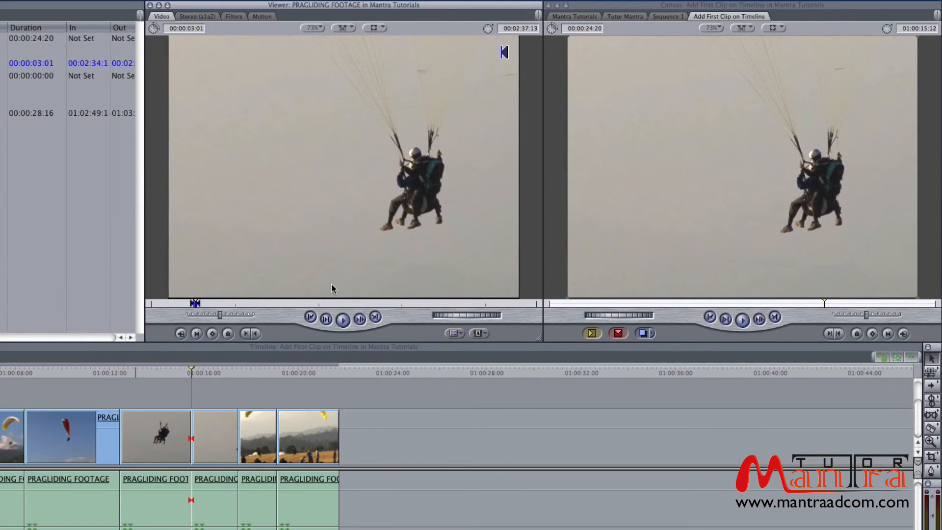
Step: Try inserting and then overwriting the marked tandem paraglider segment at 01:00:15:12 through the Canvas overlay, undoing each edit
left_click_drag(233, 125, 812, 84)
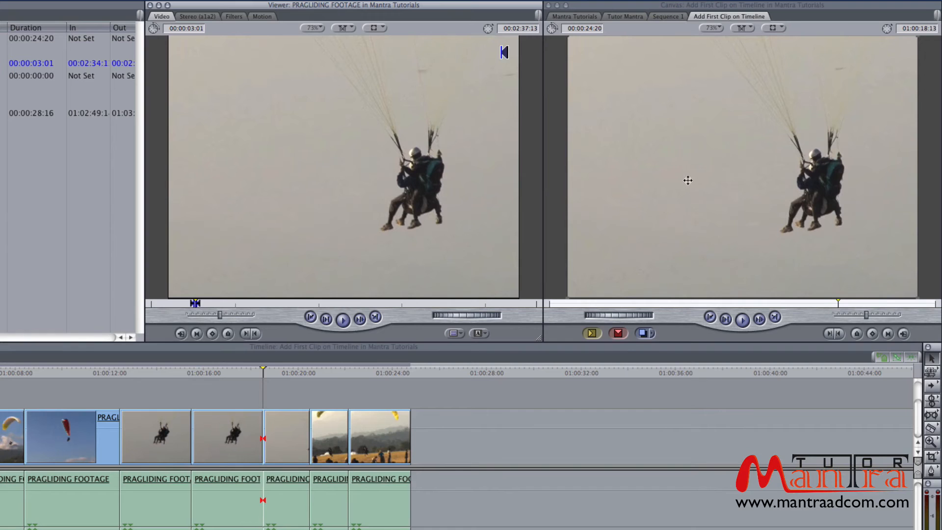
key("super+z")
left_click_drag(325, 159, 805, 132)
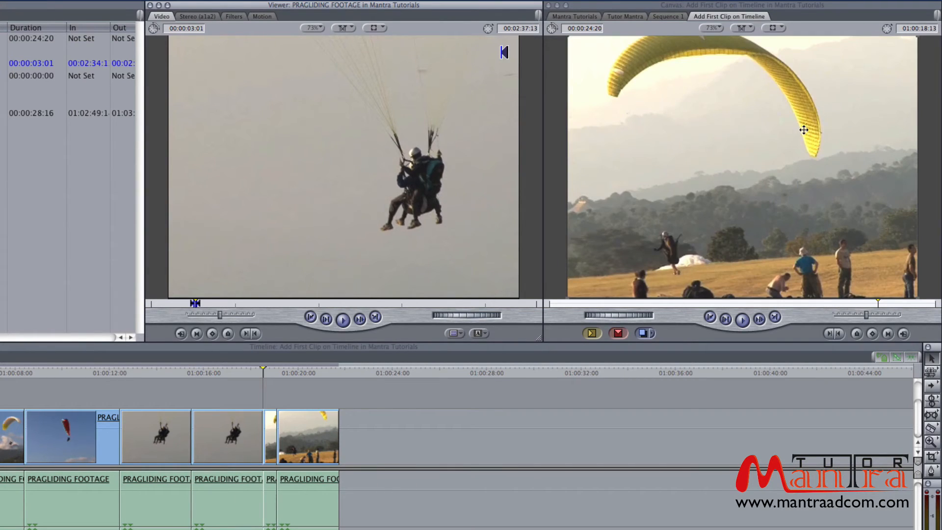
key("super+z")
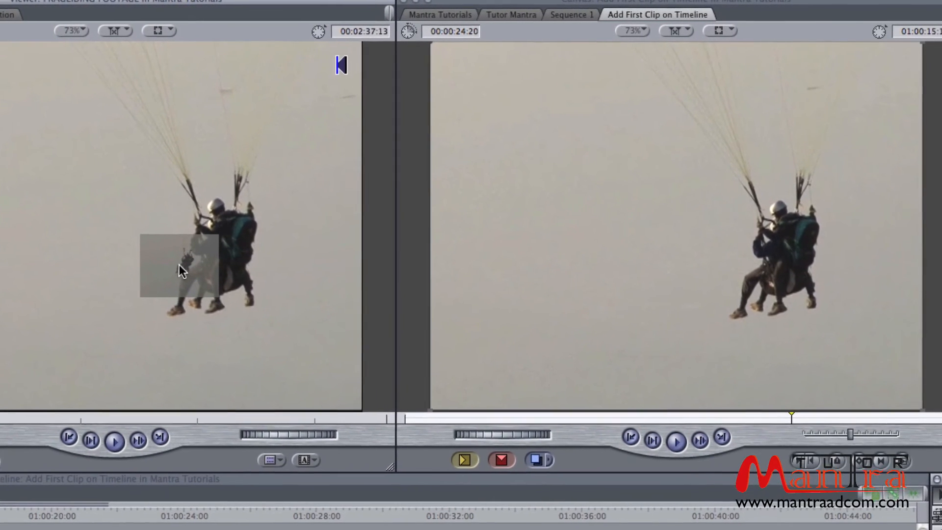
Step: Insert the marked tandem paraglider segment with a transition at 01:00:15:12 and play through the cross dissolve
left_click_drag(176, 265, 868, 88)
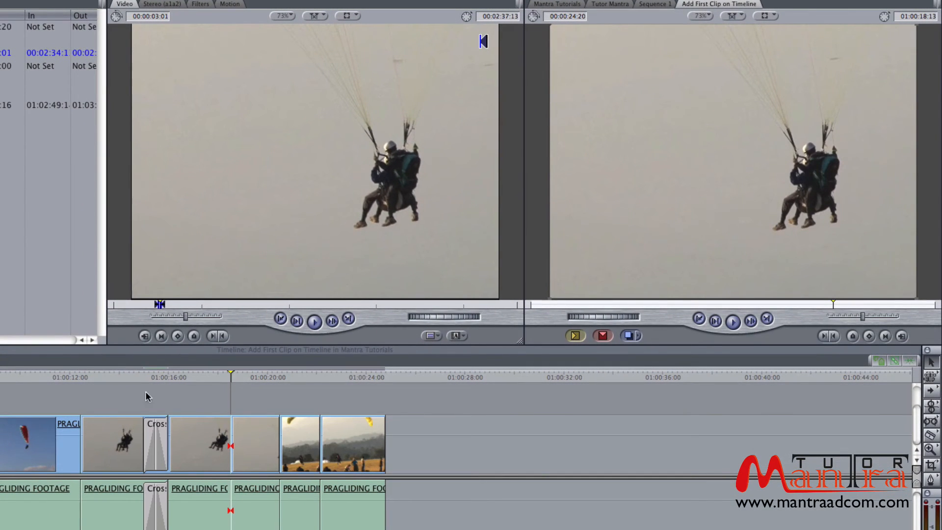
left_click(144, 374)
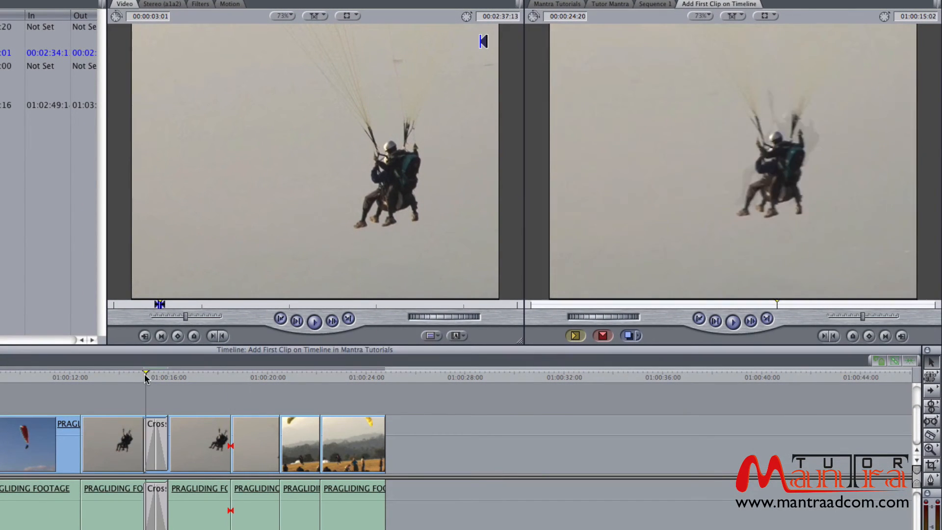
key("space")
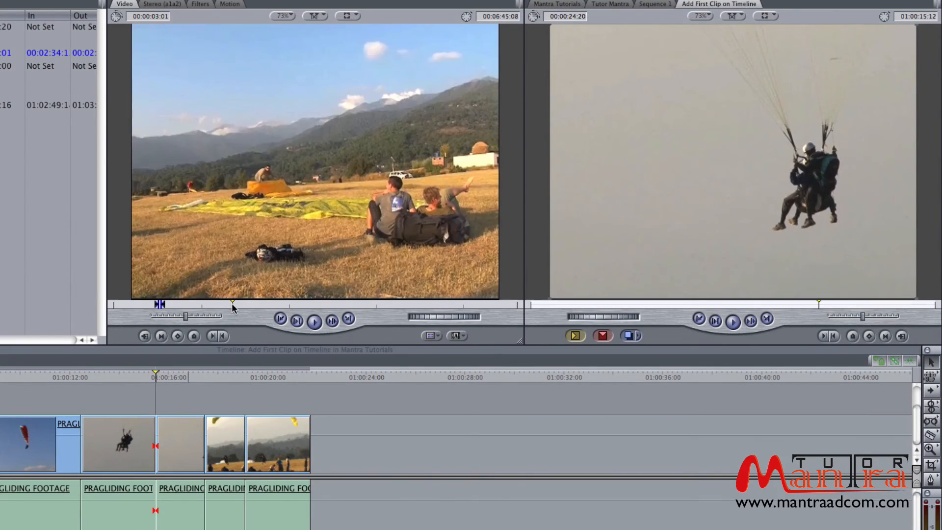
Step: Mark In at 00:06:45:08 and Out at 00:06:47:08 in the footage, and overwrite that segment with a transition at 01:00:15:12
key("i")
key("shift+Right")
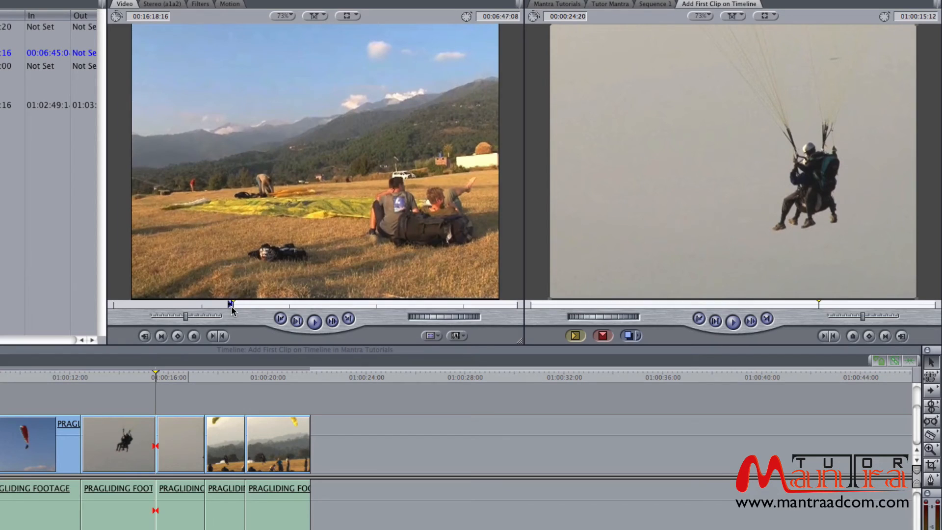
key("o")
left_click_drag(293, 216, 897, 123)
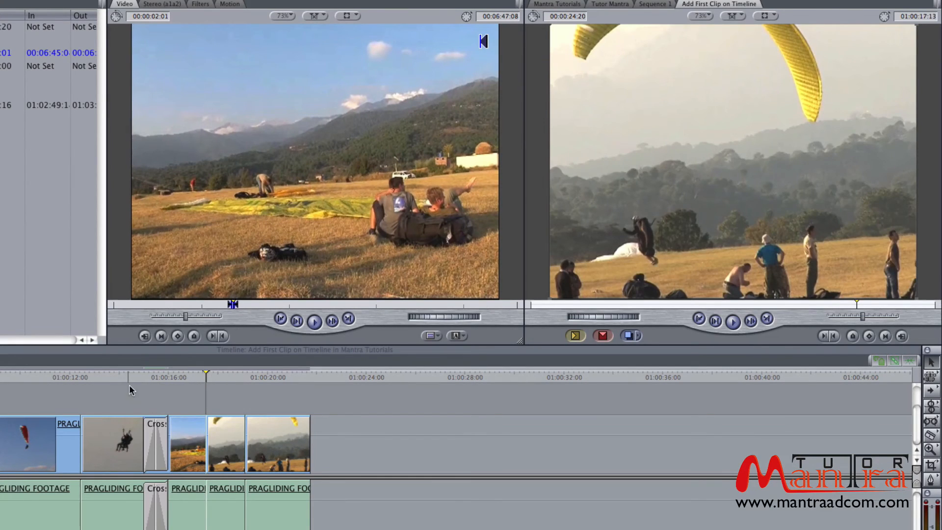
Step: Play through the cross dissolve before the newly added field clip and delete that transition from the timeline
left_click(142, 374)
key("space")
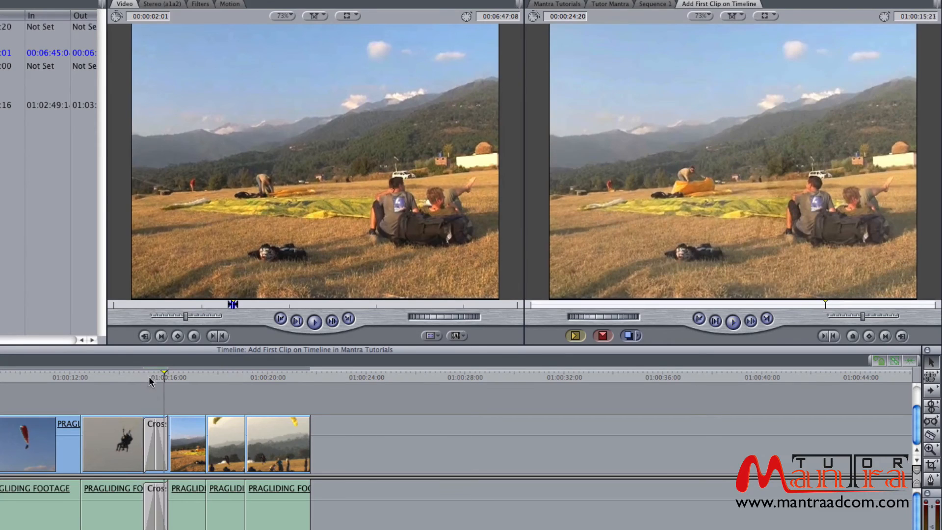
left_click(157, 445)
key("Delete")
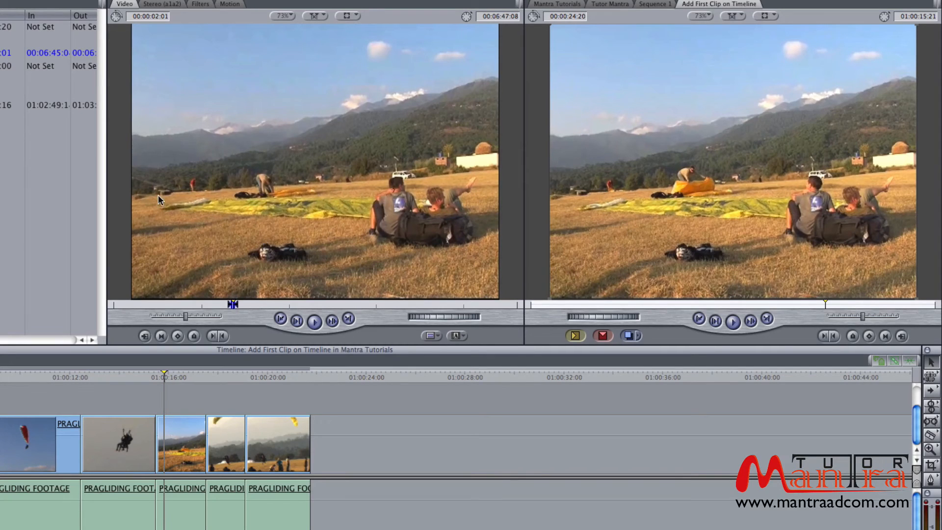
Step: Place the marked field segment from the Viewer directly on the timeline as an overwrite edit, flush against the end of the last clip
left_click(344, 140)
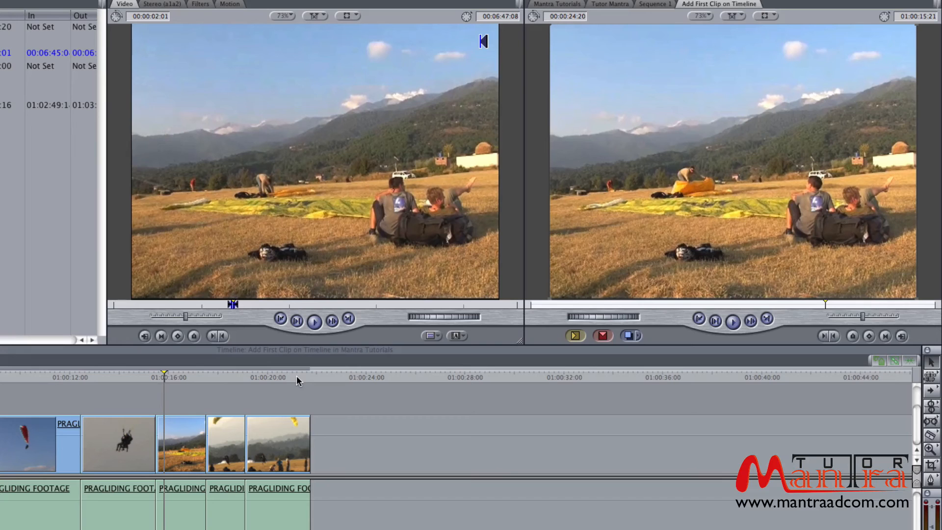
left_click_drag(309, 142, 429, 423)
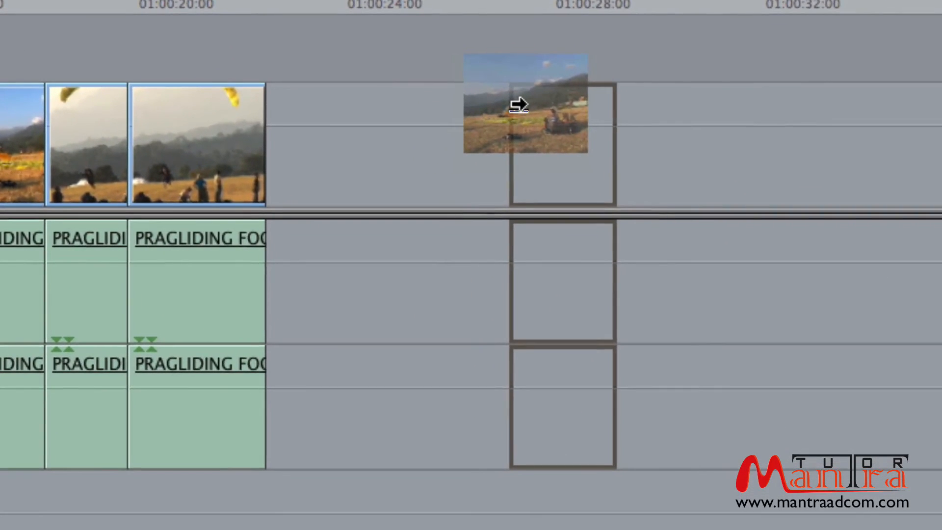
left_click_drag(518, 104, 498, 147)
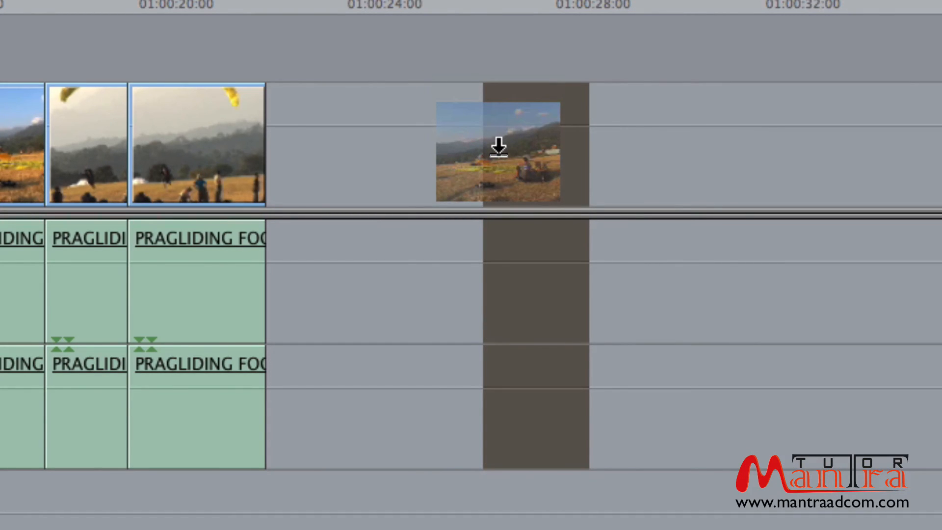
left_click_drag(498, 147, 447, 136)
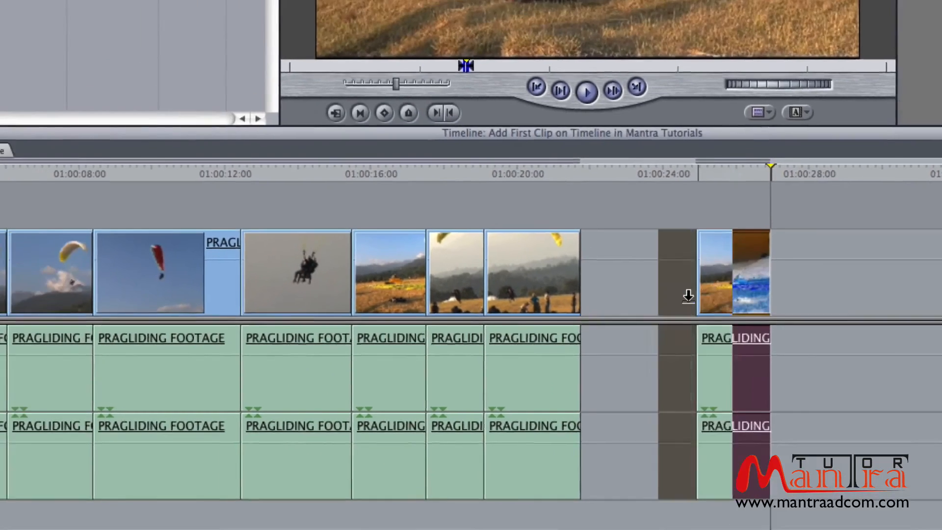
left_click_drag(688, 297, 610, 295)
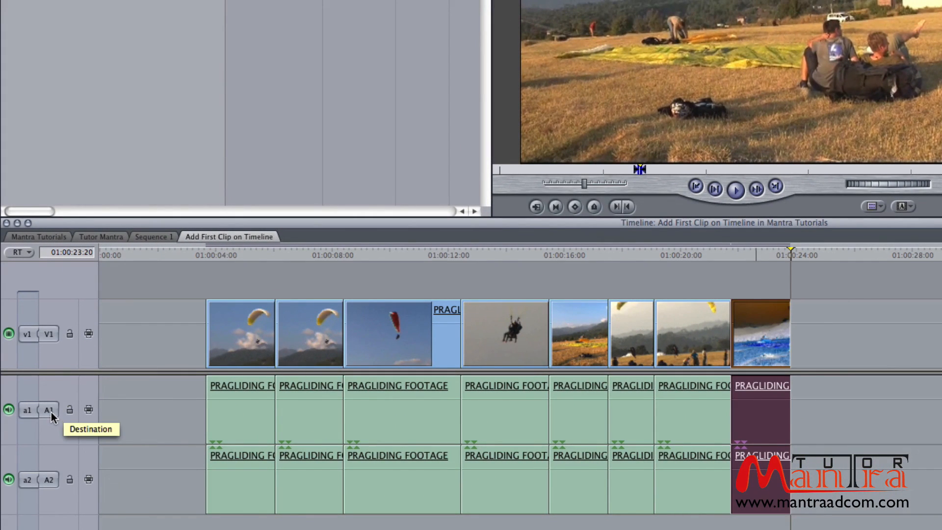
Step: Disconnect audio tracks A1 and A2 from the source and insert only the field segment's video at about 01:00:25:00
left_click(51, 412)
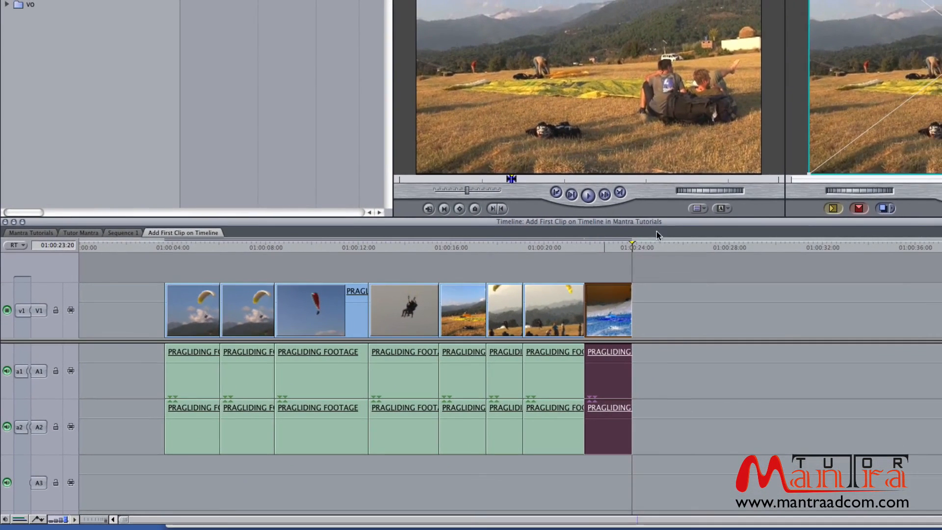
left_click(657, 246)
left_click(832, 208)
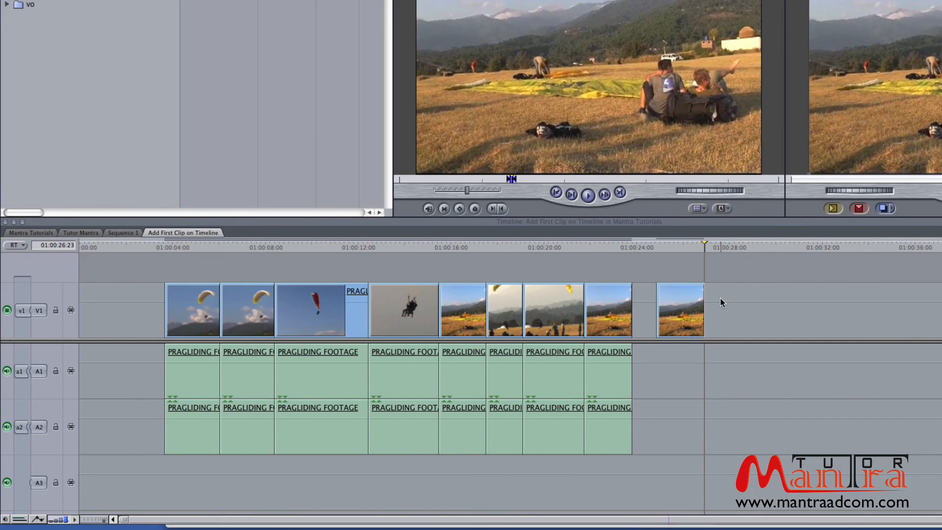
Step: Disconnect video track V1, reconnect A1 and A2 to the source, and insert only the segment's audio at 01:00:26:23
left_click(34, 314)
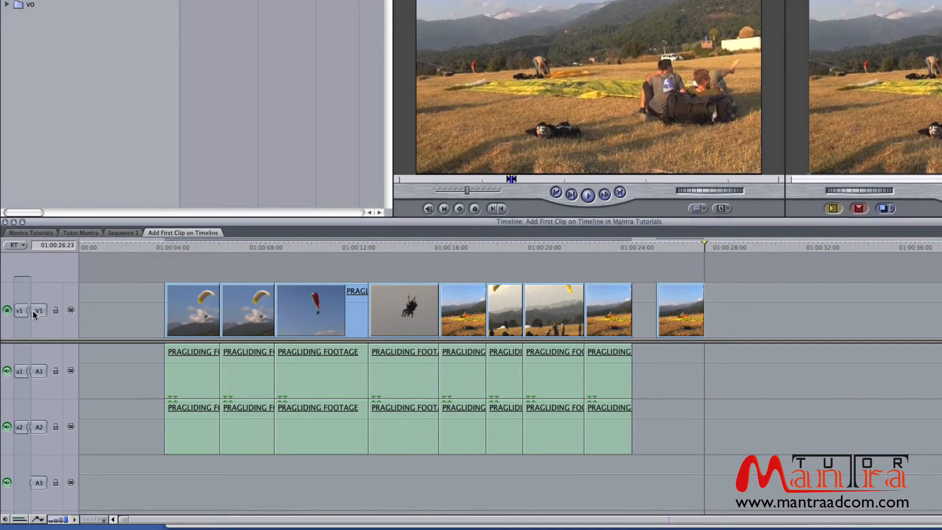
left_click(41, 371)
left_click(41, 426)
left_click(833, 210)
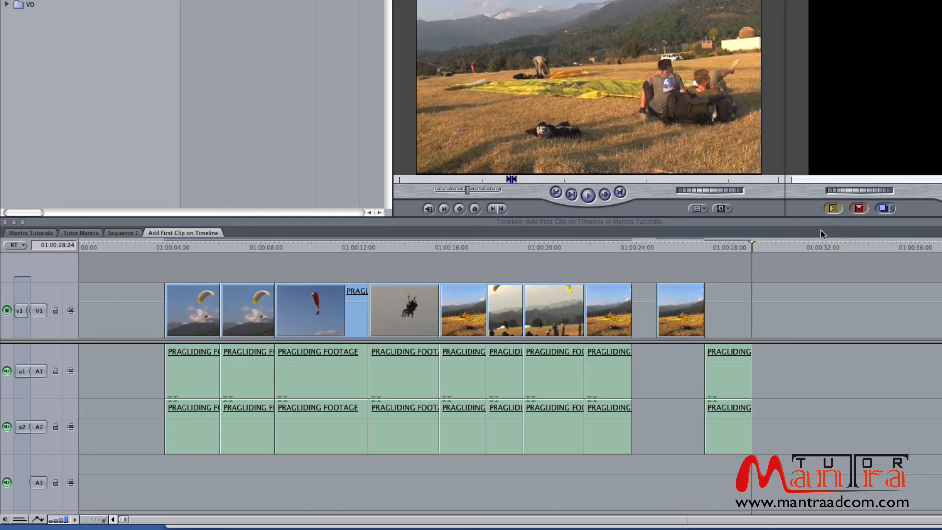